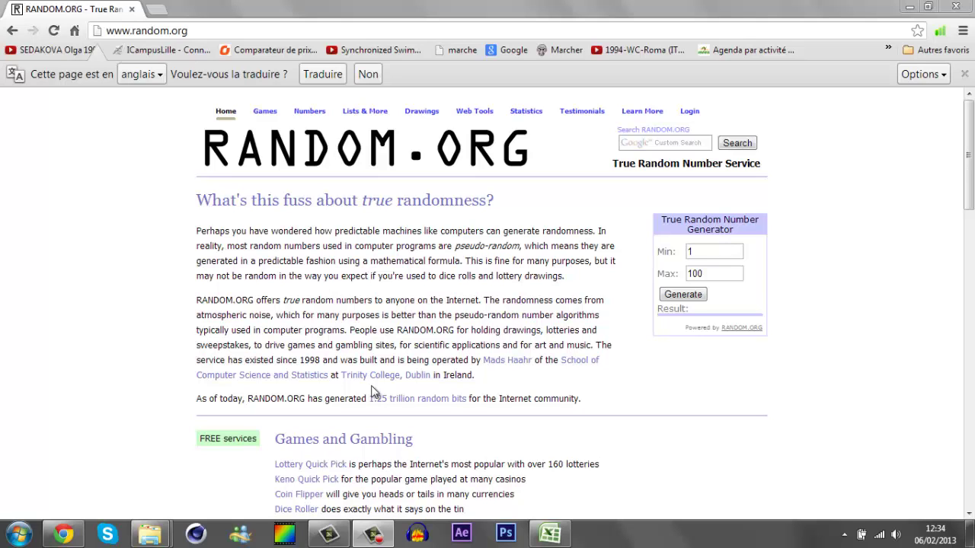
Step: Select the unused numbers 92–100 in column A below the last participant
left_click(550, 535)
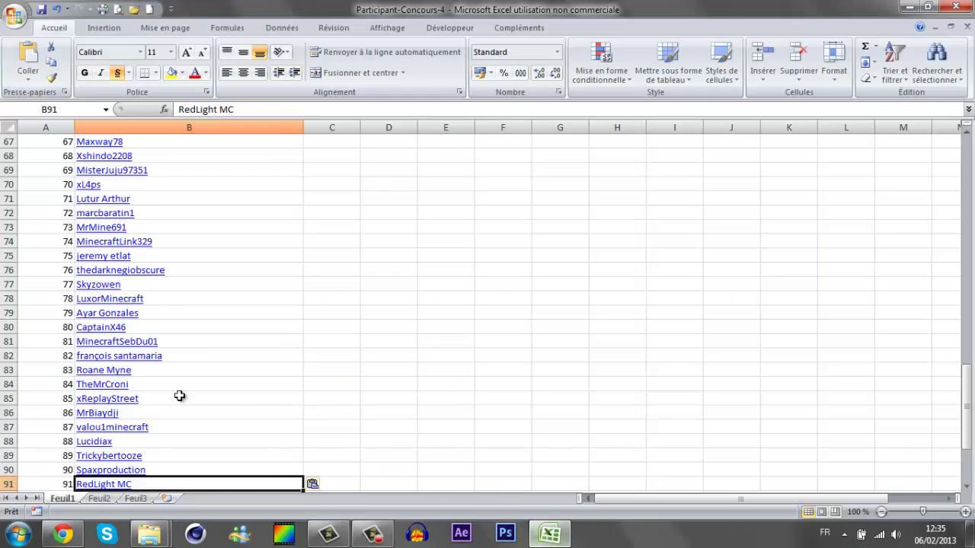
scroll(144, 390, "down", 4)
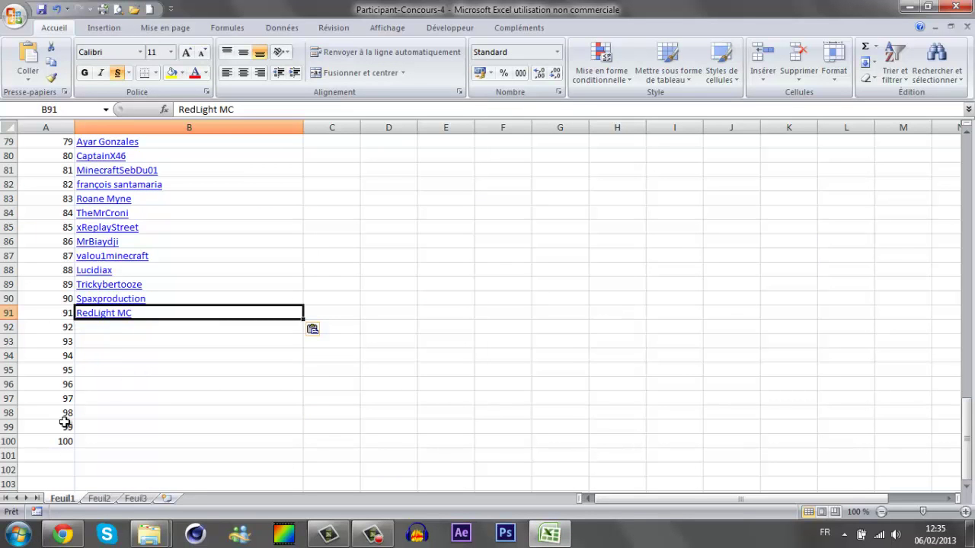
left_click_drag(65, 441, 60, 329)
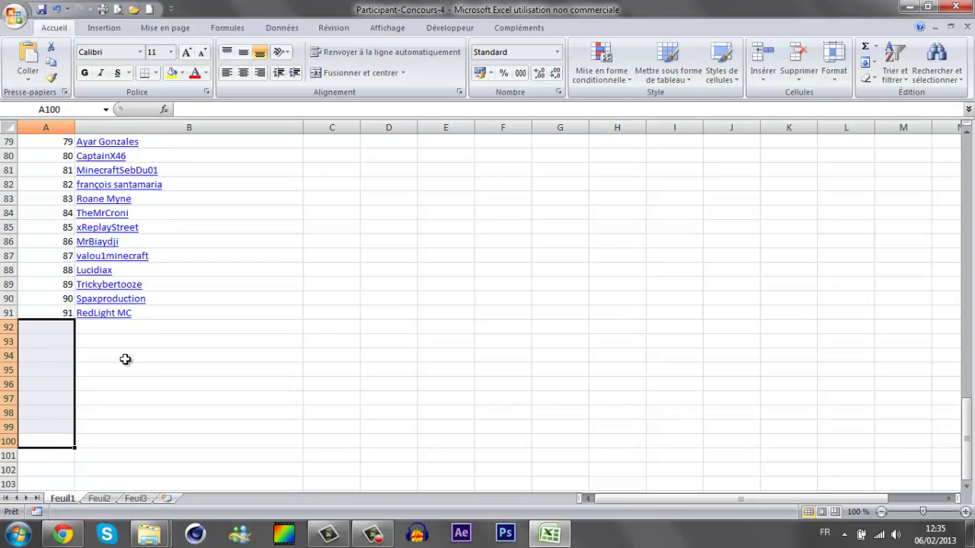
Step: Review the list now ending at 91, then return to the RANDOM.ORG generator
scroll(127, 360, "up", 1)
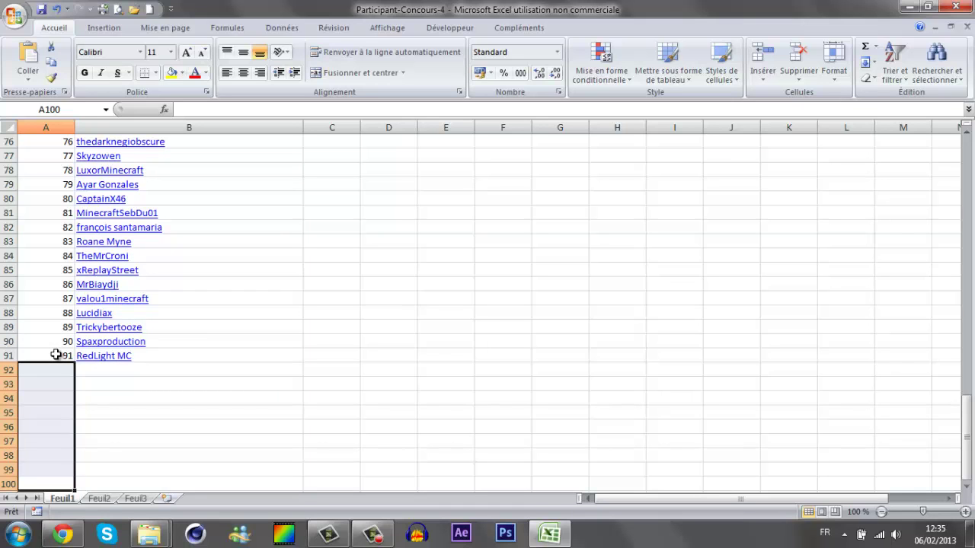
scroll(164, 355, "up", 3)
scroll(163, 355, "up", 12)
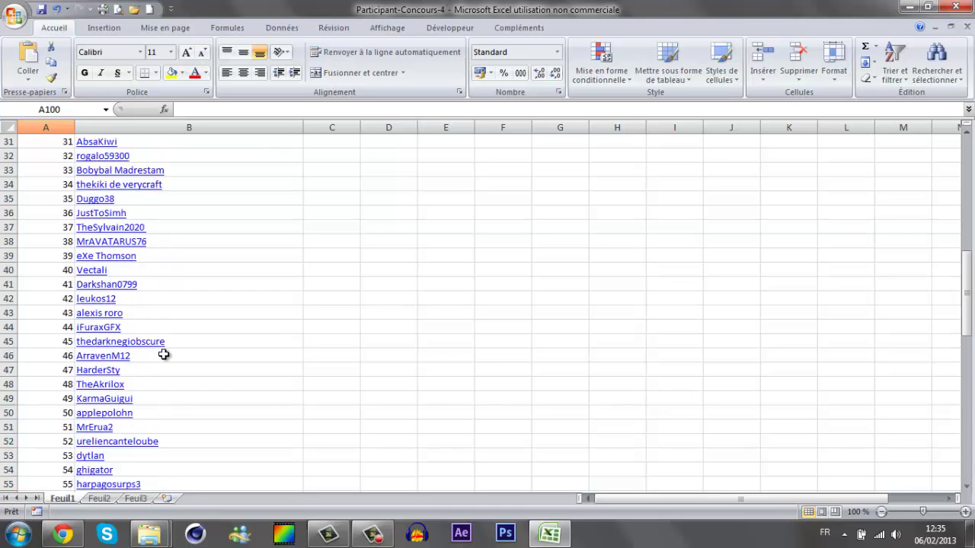
scroll(164, 355, "up", 10)
scroll(170, 229, "down", 8)
scroll(185, 255, "down", 7)
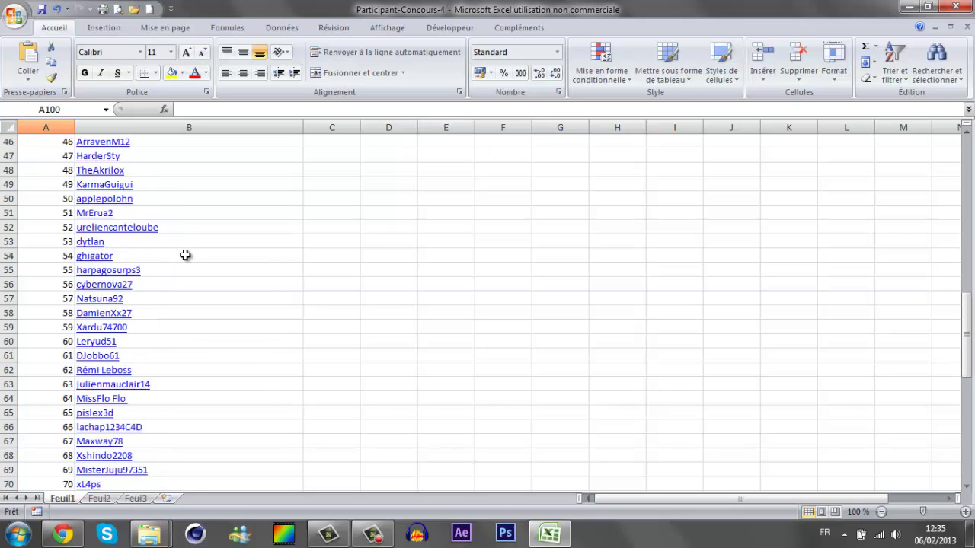
scroll(185, 255, "down", 7)
scroll(183, 260, "down", 6)
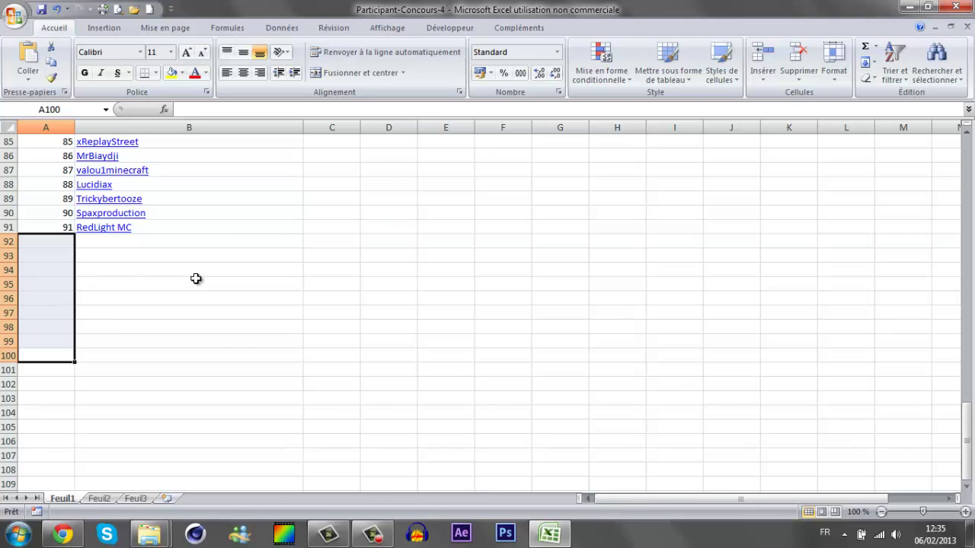
scroll(196, 279, "up", 1)
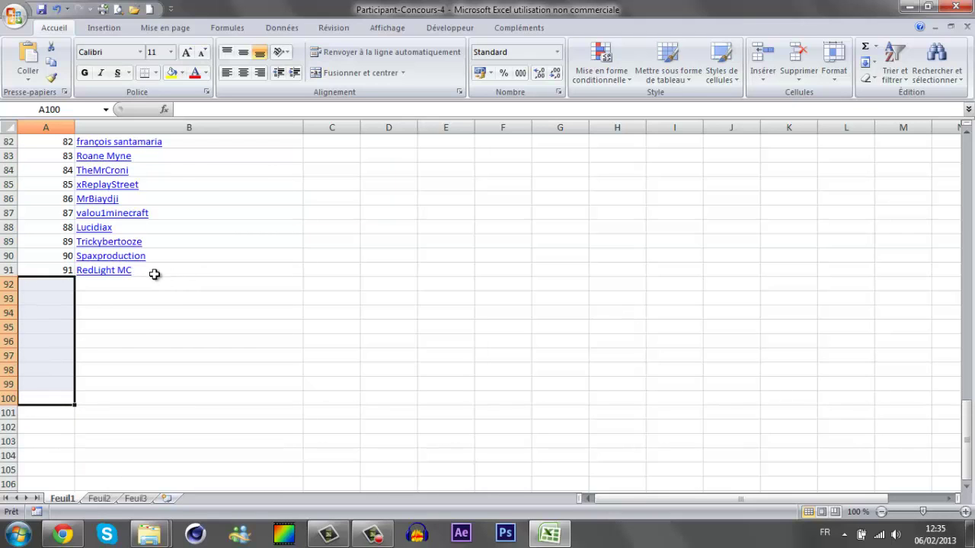
scroll(175, 233, "up", 4)
scroll(170, 237, "up", 6)
scroll(122, 205, "up", 3)
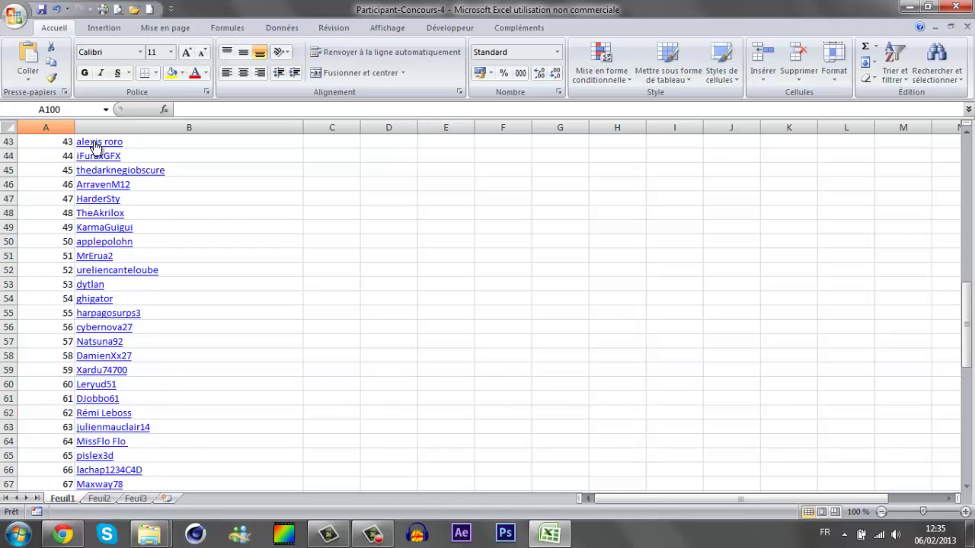
scroll(105, 200, "down", 9)
scroll(109, 214, "down", 7)
scroll(109, 211, "up", 3)
scroll(142, 284, "up", 3)
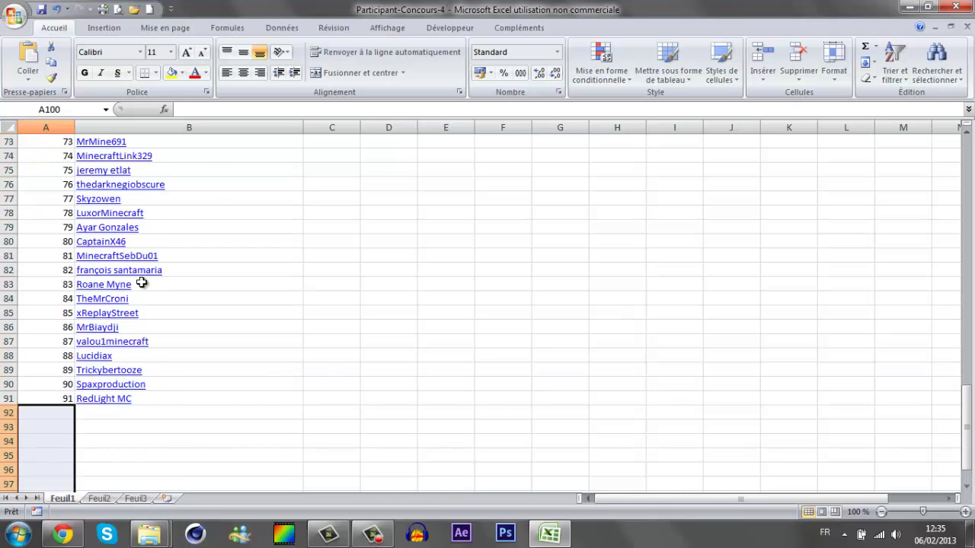
left_click(62, 534)
Step: Change the generator's Max from 100 to 91 and draw a number, getting 88
left_click(710, 276)
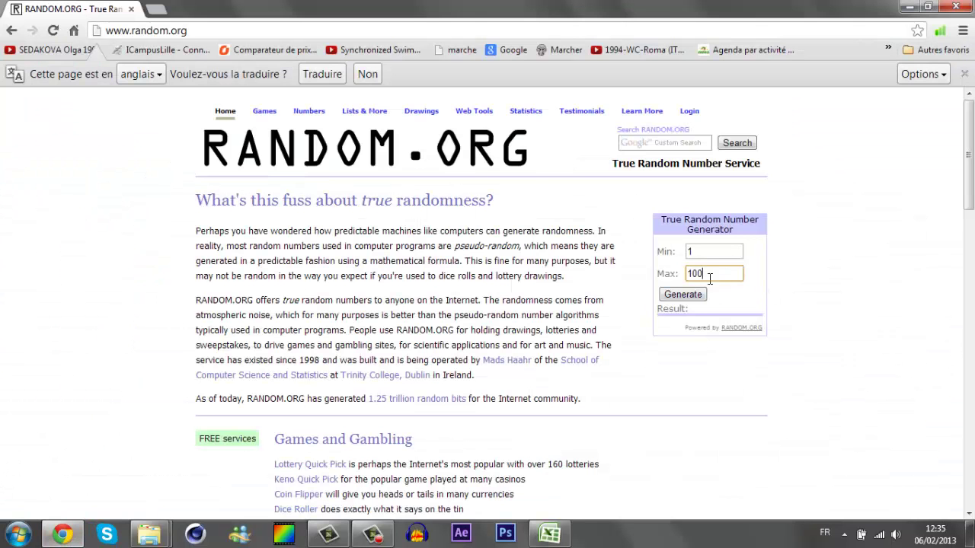
left_click_drag(709, 276, 622, 277)
type("9")
type("1")
left_click(686, 303)
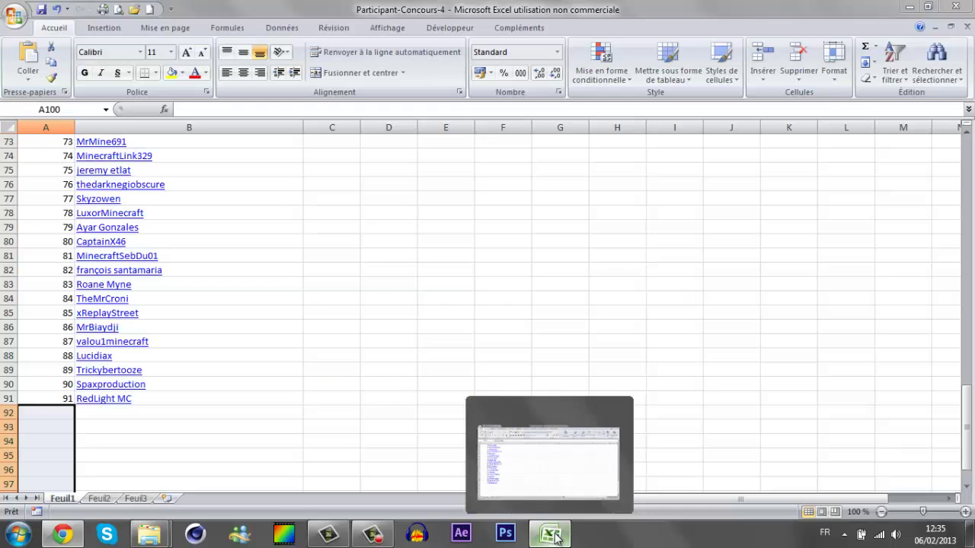
mouse_move(549, 534)
left_click(567, 465)
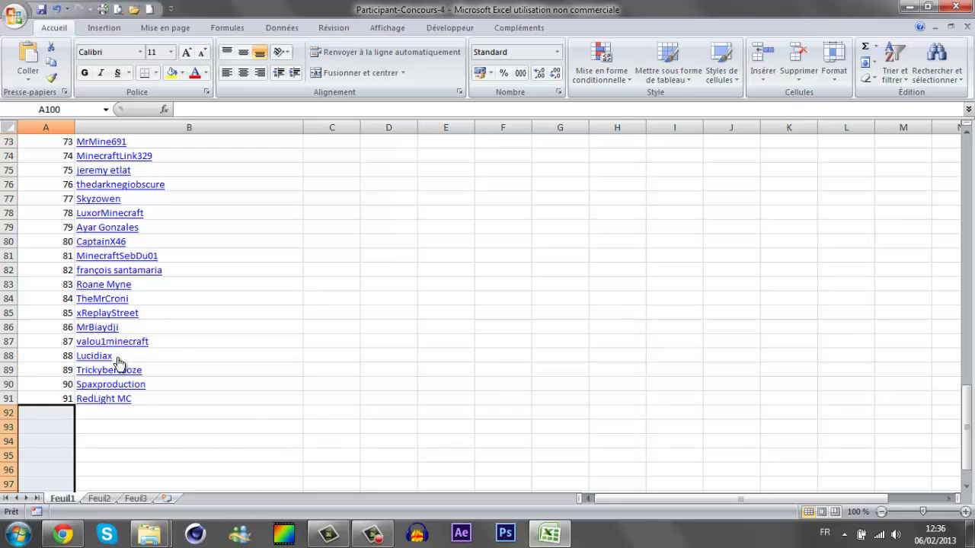
Step: Redraw numbers from 1 to 91, checking the Excel list, until the result is 32
left_click(61, 535)
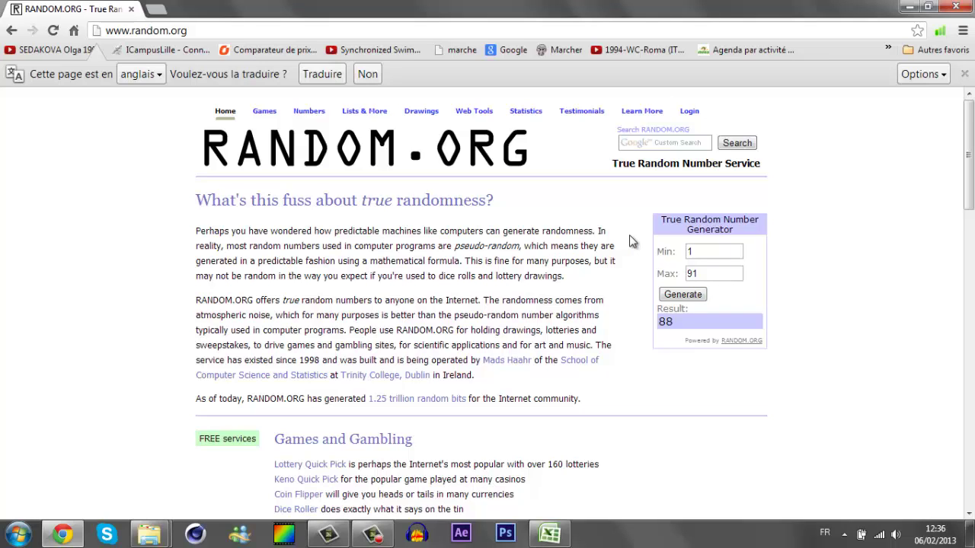
left_click(684, 301)
left_click(550, 534)
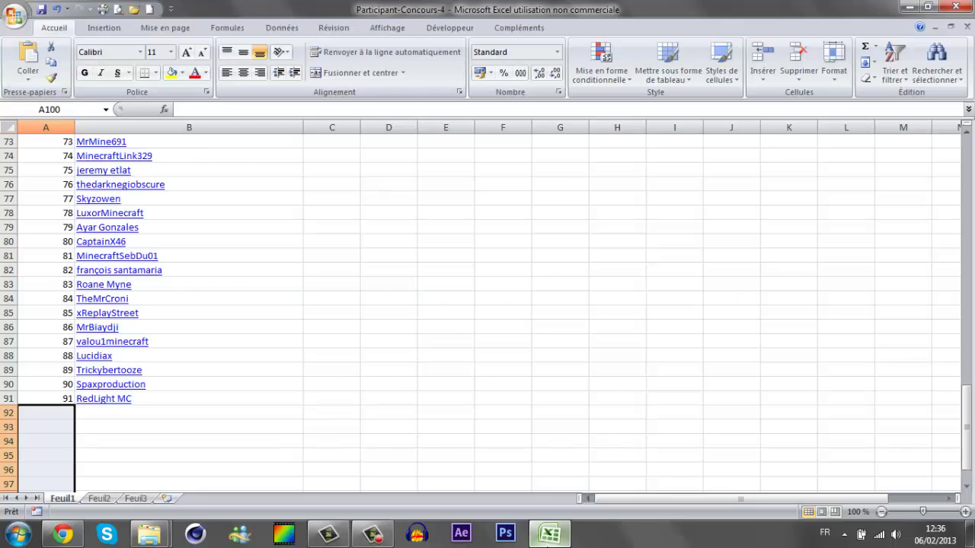
left_click(550, 534)
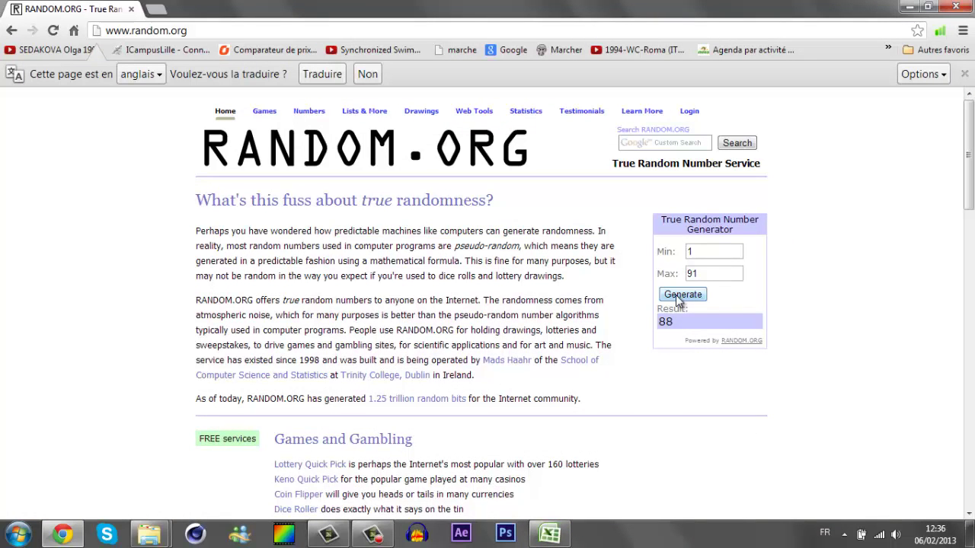
left_click(678, 297)
left_click(550, 534)
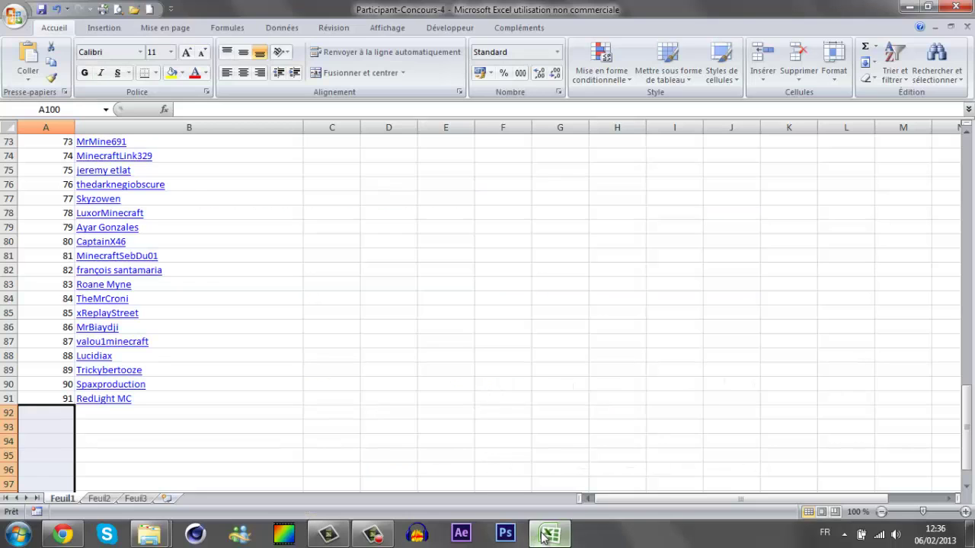
left_click(545, 535)
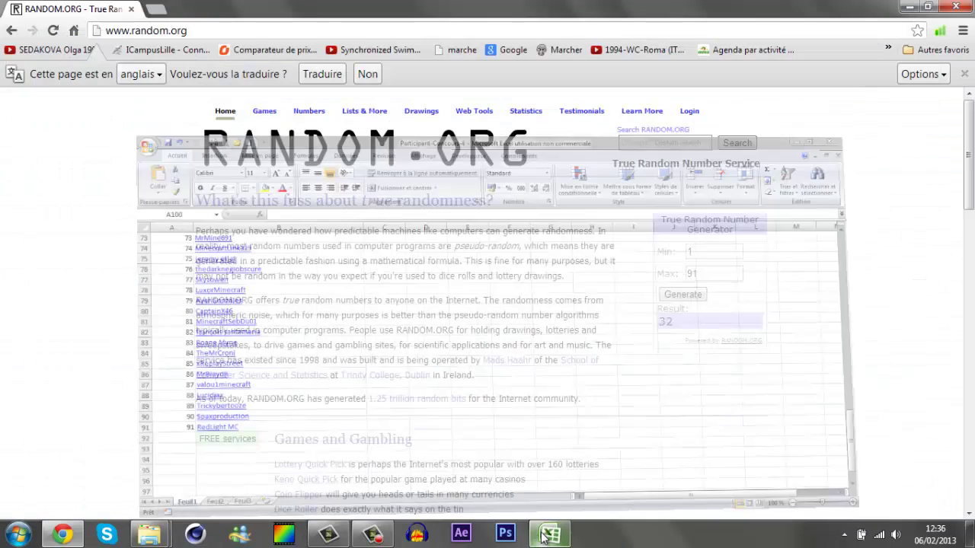
left_click(545, 536)
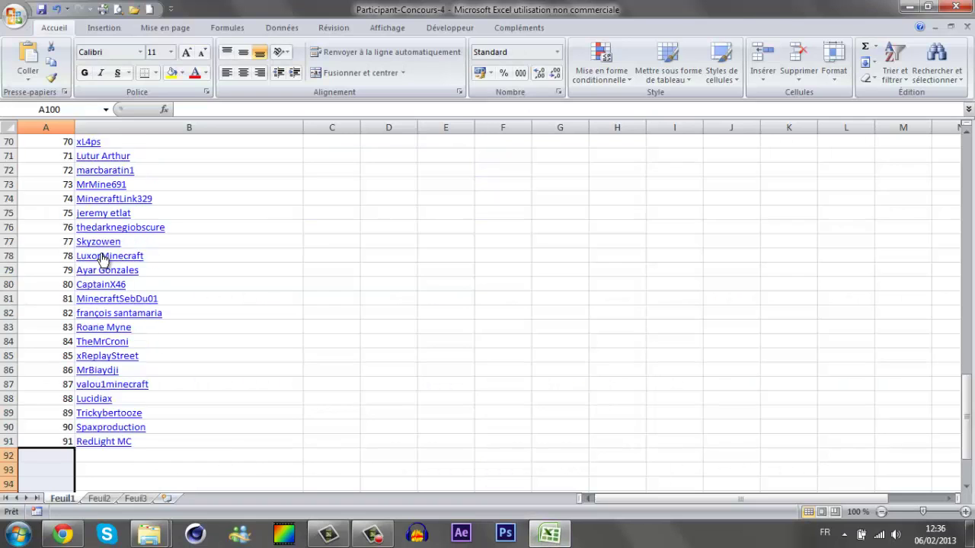
Step: Scroll up the Excel list to locate participant 32, then return to the generator
scroll(98, 256, "up", 8)
scroll(115, 248, "up", 5)
scroll(112, 247, "up", 4)
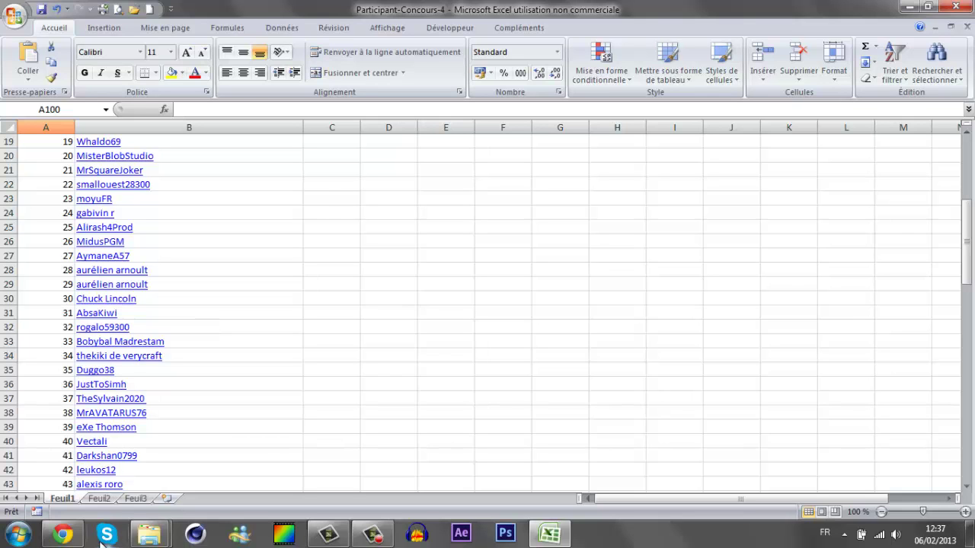
left_click(68, 537)
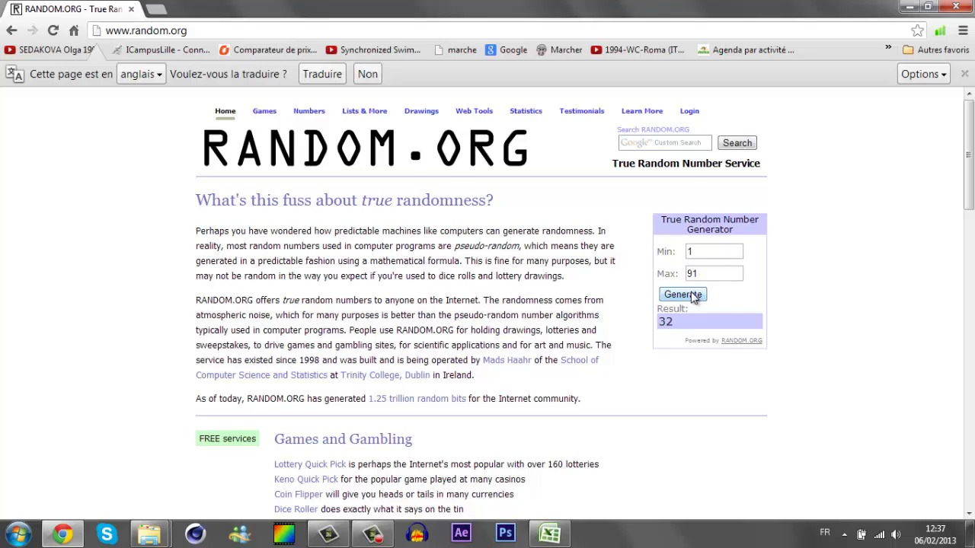
Step: Draw a new random number, 77, and scroll the Excel list down to row 77
left_click(694, 299)
left_click(548, 535)
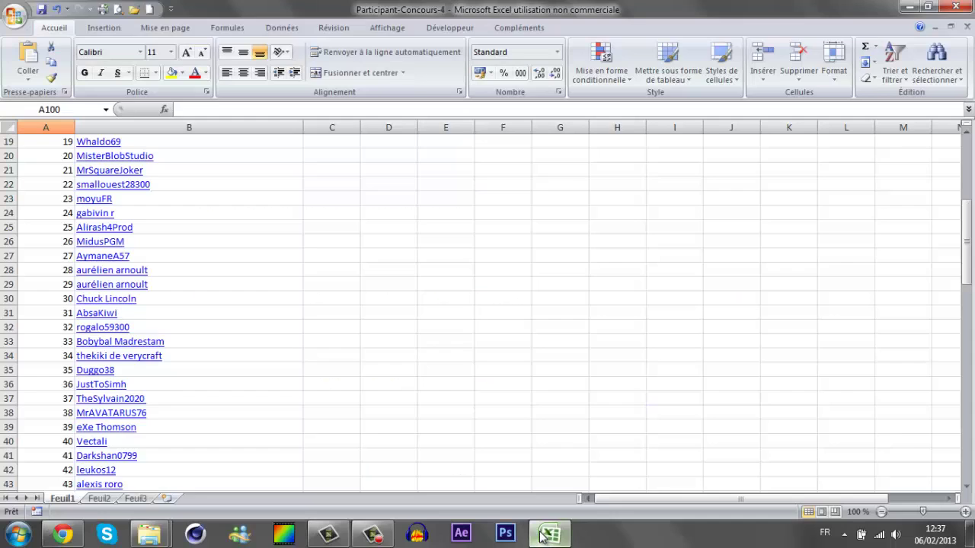
scroll(241, 315, "down", 5)
scroll(241, 315, "down", 5)
scroll(224, 315, "down", 4)
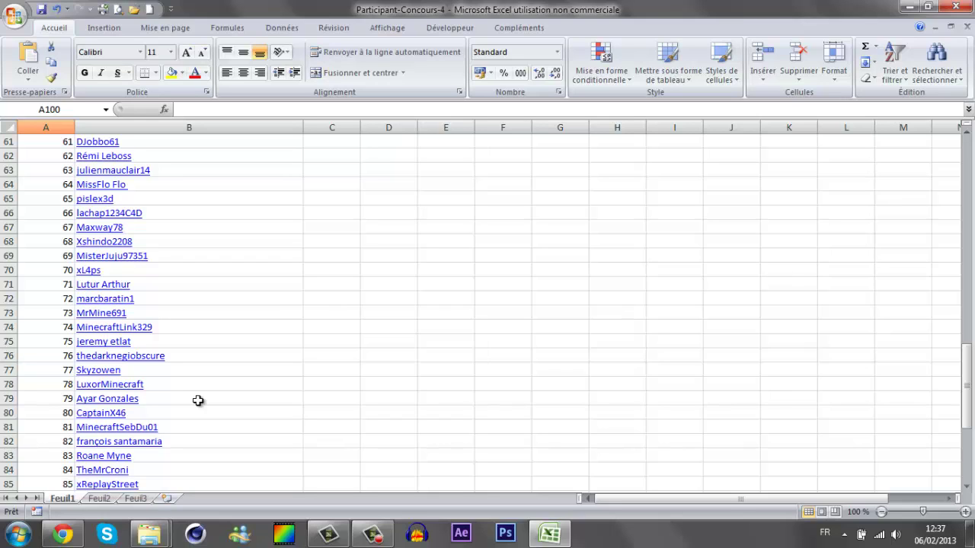
Step: Enter 1 in cell C77 beside participant 77
left_click(325, 372)
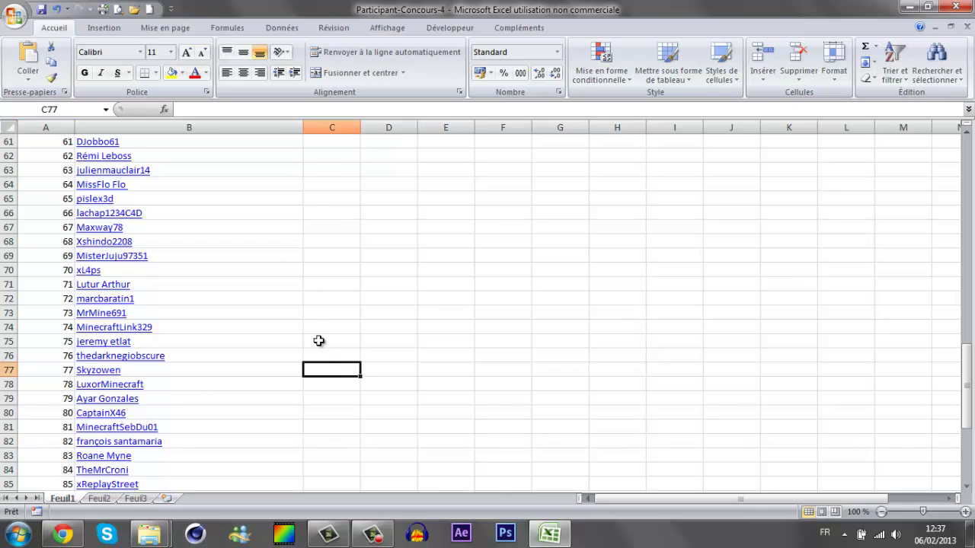
type("1")
scroll(315, 328, "up", 4)
scroll(244, 307, "up", 3)
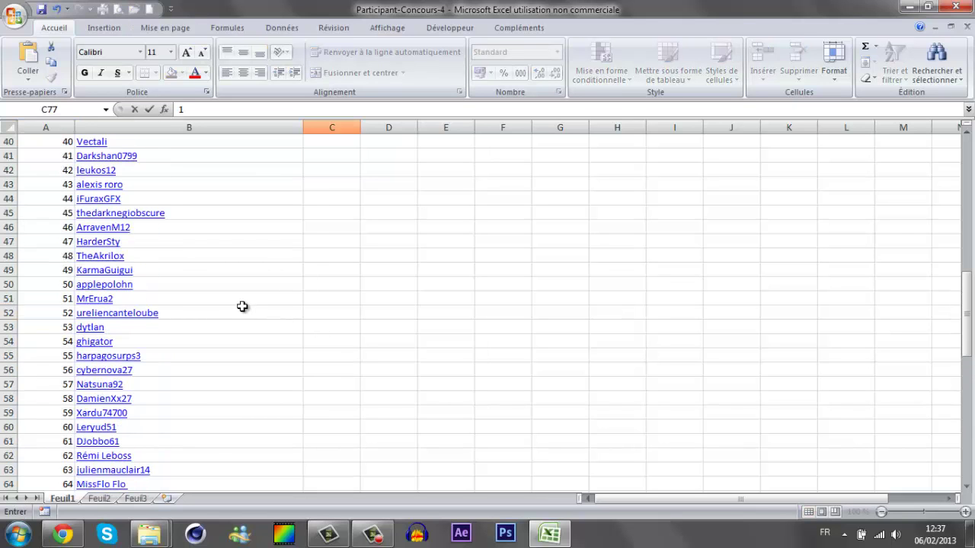
scroll(233, 304, "up", 2)
scroll(229, 307, "up", 1)
scroll(228, 306, "up", 1)
Step: Scroll up and down through the participant list to review the entries
scroll(228, 306, "up", 3)
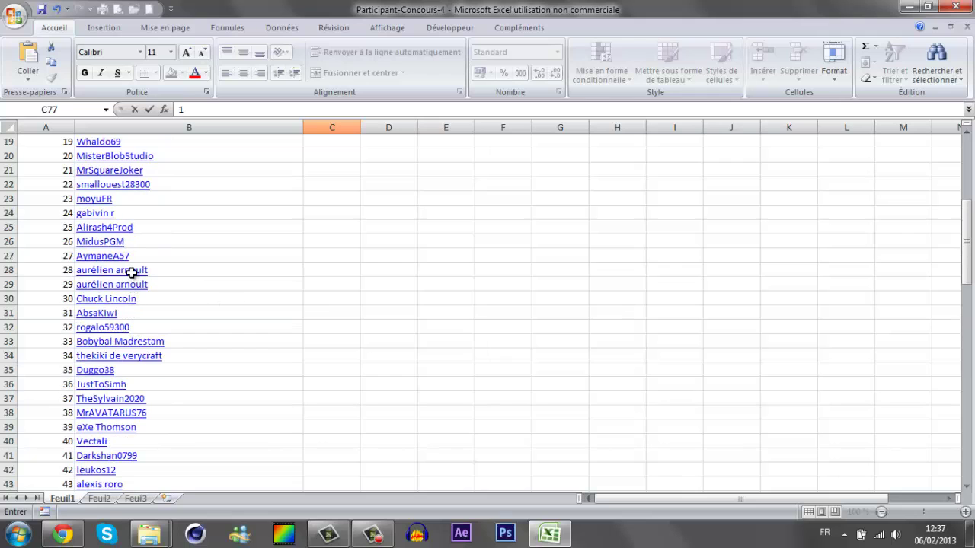
scroll(116, 180, "up", 1)
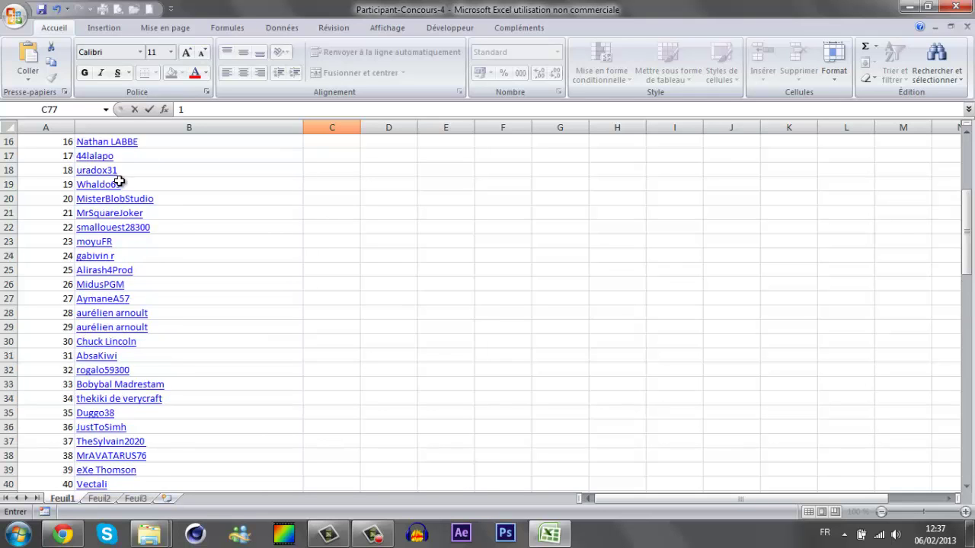
scroll(121, 182, "up", 1)
scroll(124, 184, "up", 1)
scroll(123, 190, "down", 4)
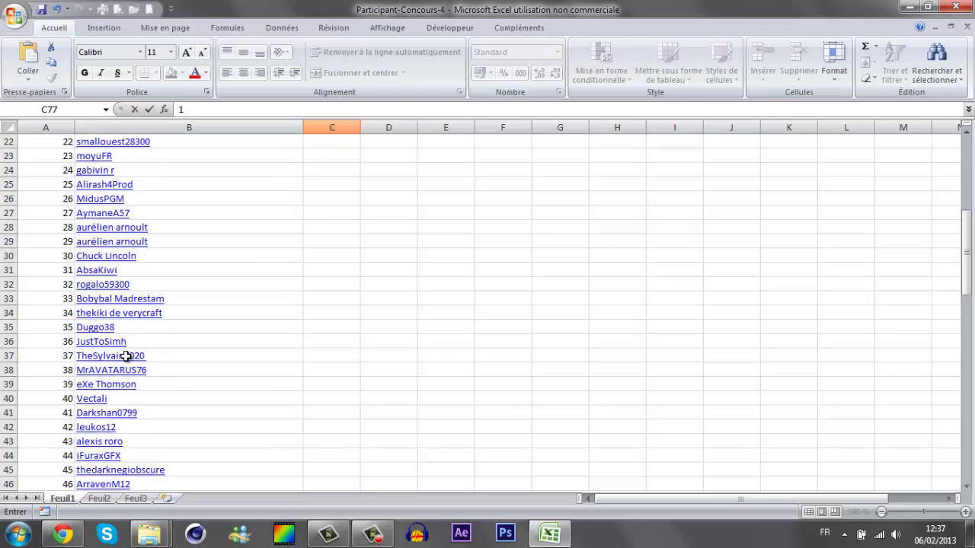
scroll(130, 412, "down", 2)
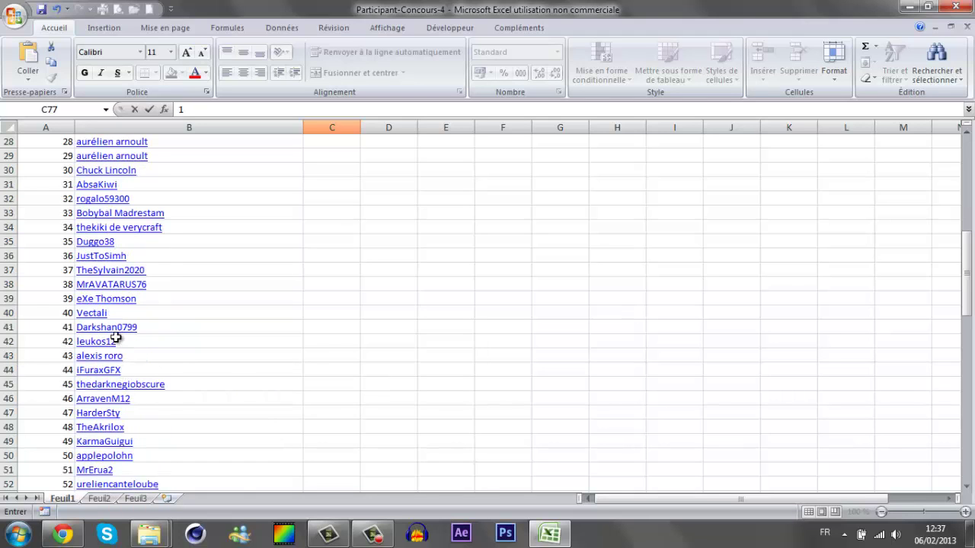
scroll(115, 275, "up", 1)
scroll(115, 279, "up", 1)
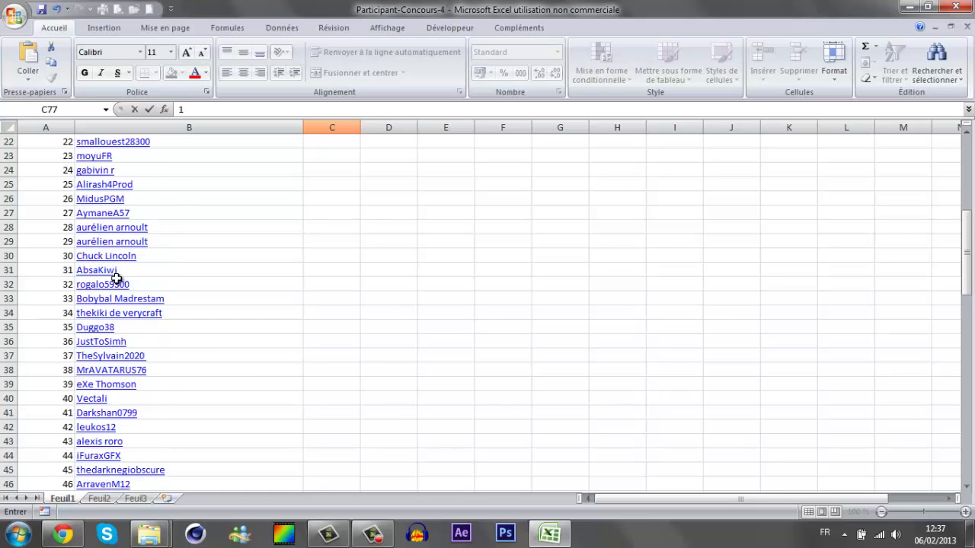
scroll(116, 281, "down", 4)
scroll(118, 284, "down", 1)
scroll(116, 283, "down", 1)
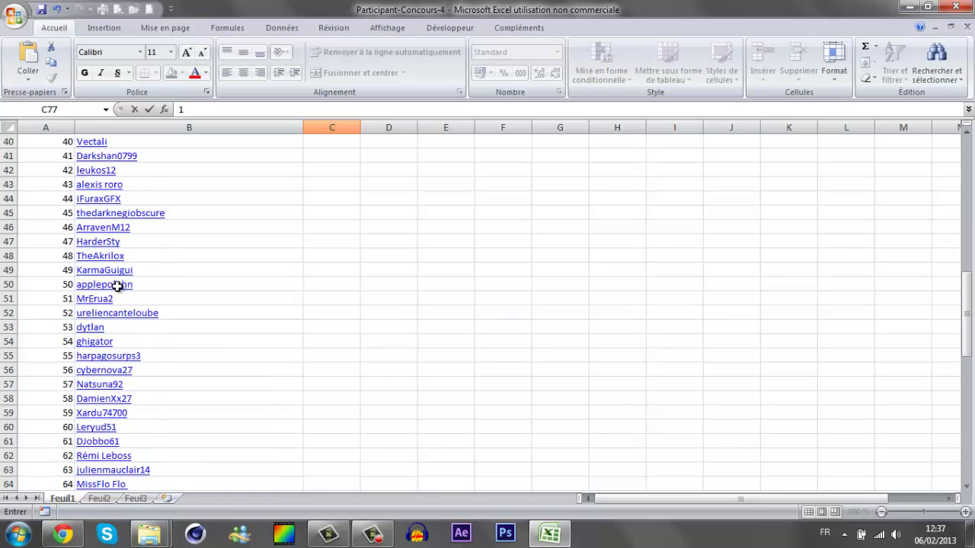
scroll(116, 283, "down", 2)
scroll(116, 285, "up", 2)
scroll(117, 287, "up", 1)
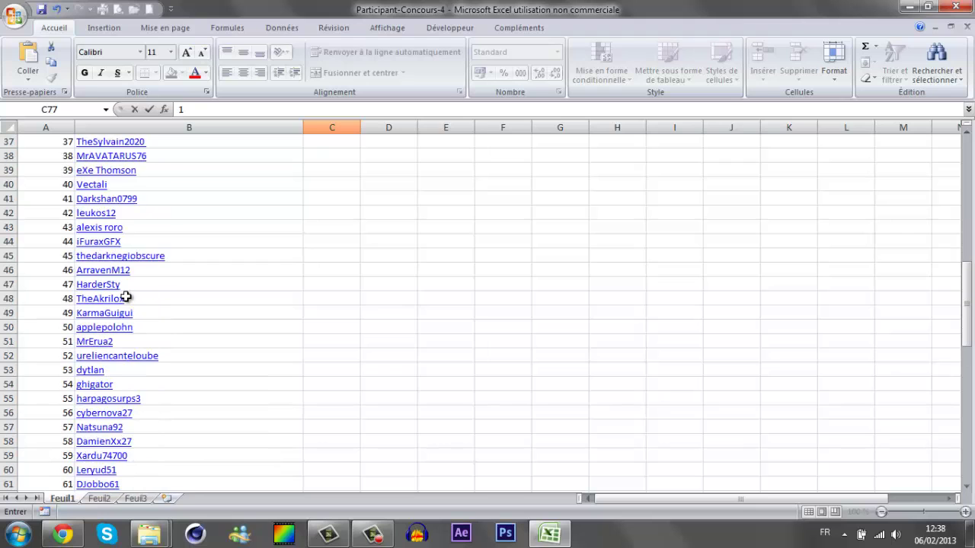
scroll(117, 291, "up", 1)
scroll(118, 291, "up", 1)
scroll(118, 288, "up", 1)
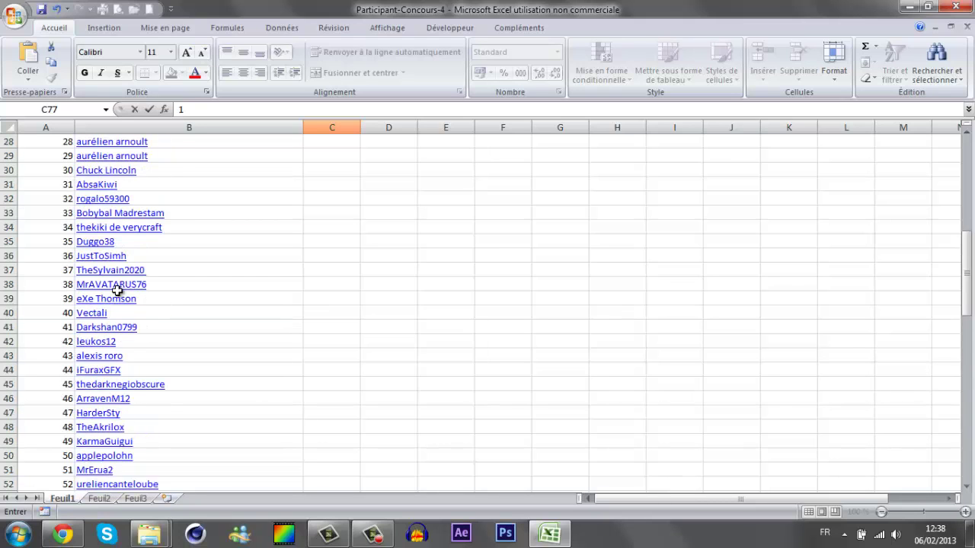
scroll(119, 280, "up", 1)
scroll(118, 259, "up", 1)
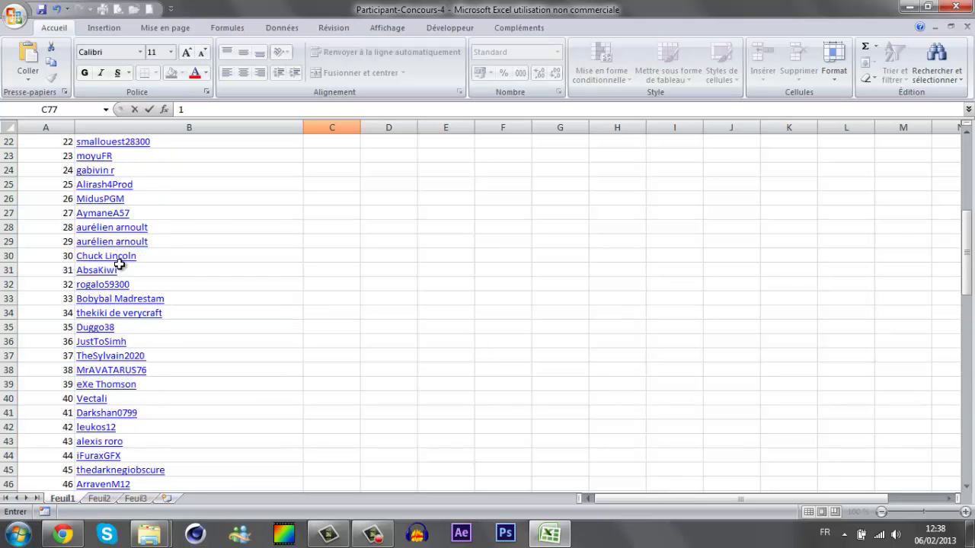
scroll(118, 258, "up", 1)
scroll(119, 250, "up", 1)
scroll(119, 243, "up", 1)
scroll(119, 243, "up", 1)
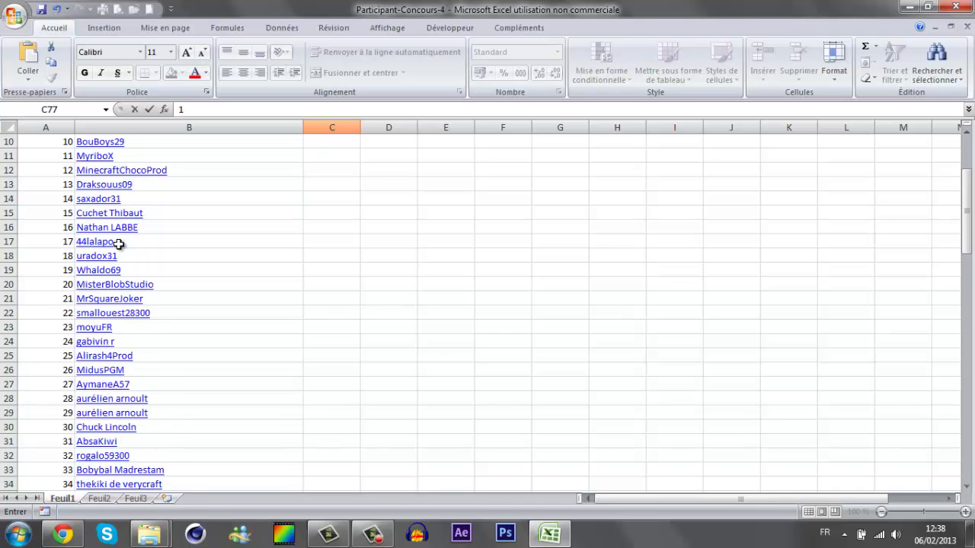
scroll(118, 243, "up", 1)
scroll(119, 243, "up", 2)
scroll(119, 242, "down", 7)
scroll(119, 237, "down", 7)
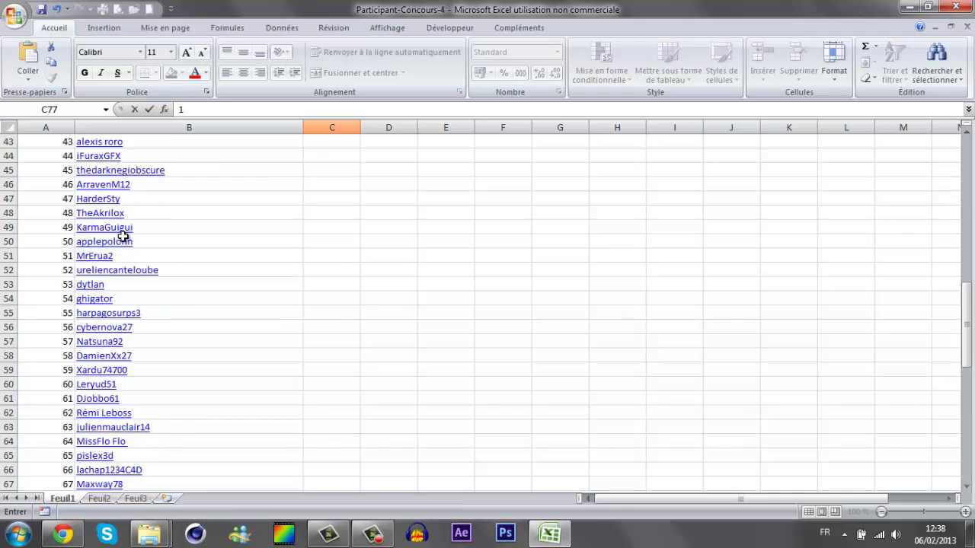
scroll(120, 236, "down", 1)
scroll(121, 236, "down", 1)
scroll(124, 237, "down", 2)
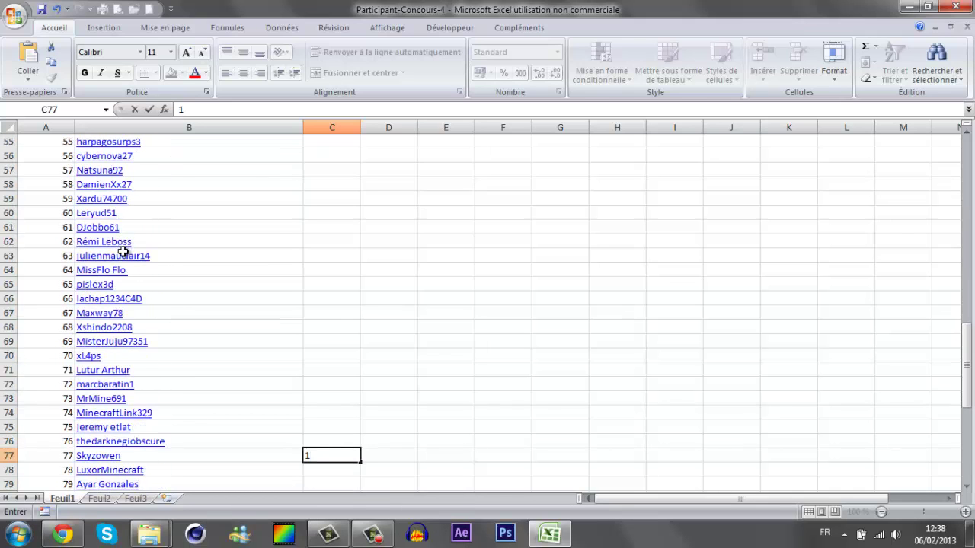
scroll(125, 253, "down", 1)
scroll(127, 289, "down", 1)
scroll(170, 364, "down", 5)
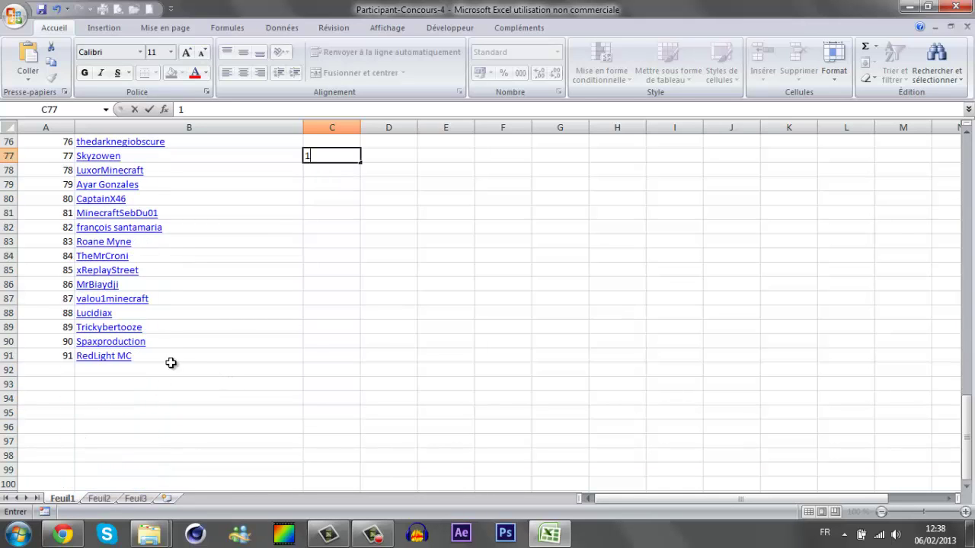
scroll(141, 346, "up", 1)
Step: Enter 3 in cell C88 to rank participant 88 third
left_click(310, 358)
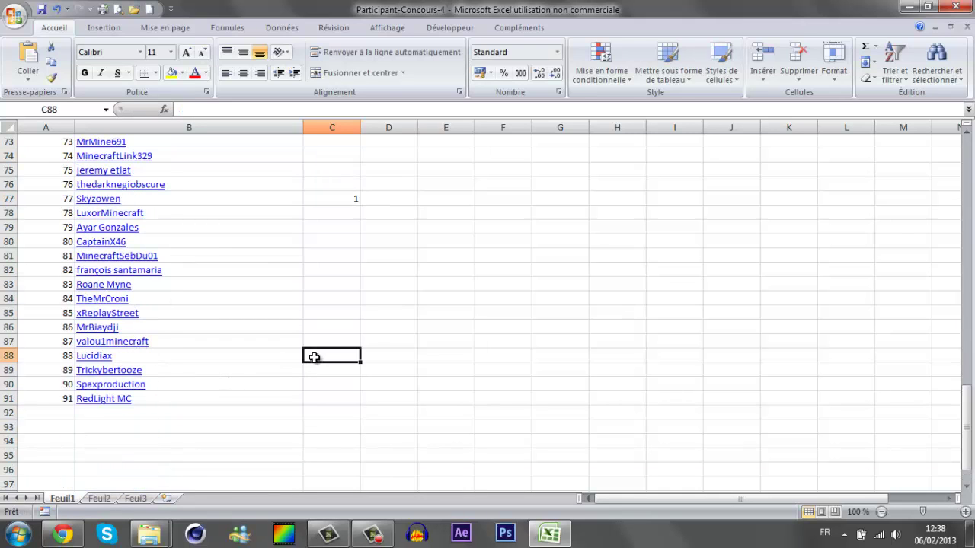
type("3")
scroll(310, 324, "up", 6)
scroll(220, 320, "up", 2)
scroll(191, 325, "up", 1)
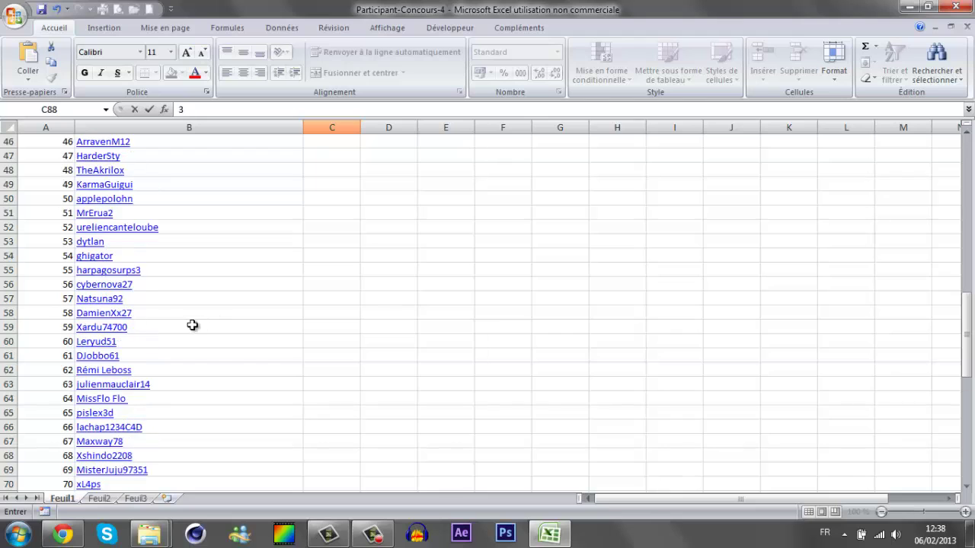
scroll(191, 324, "up", 1)
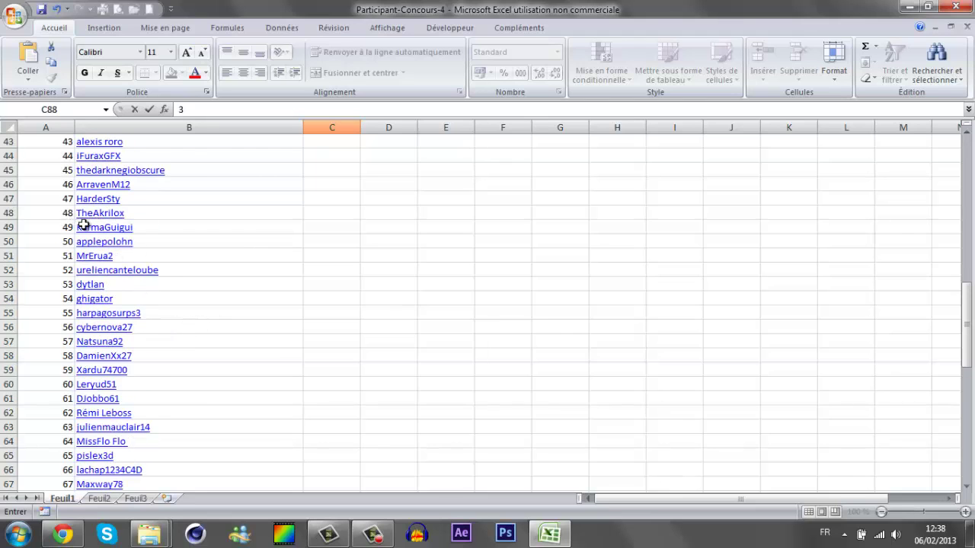
Step: Scroll up and enter 2 in cell C33 beside participant 33
scroll(84, 225, "up", 1)
scroll(95, 244, "up", 2)
scroll(102, 251, "up", 1)
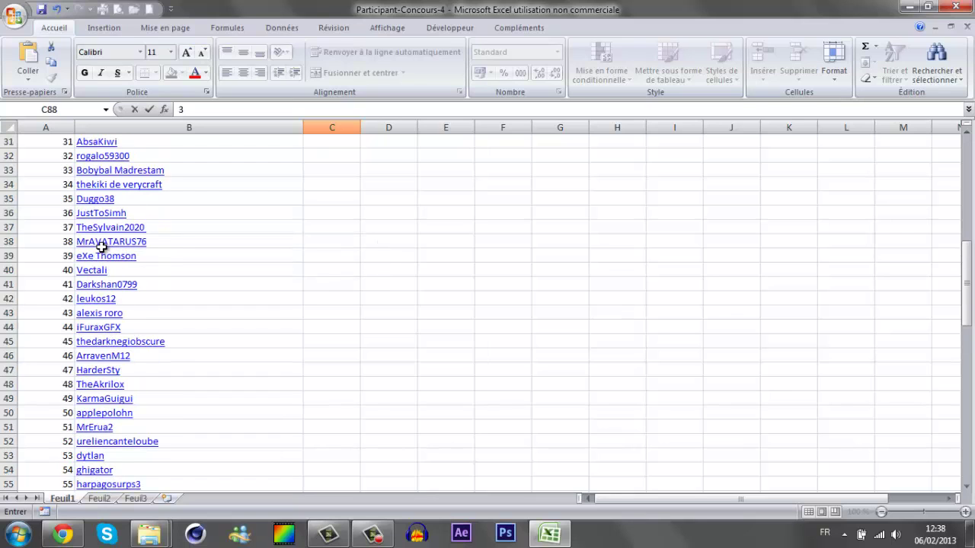
scroll(109, 284, "up", 1)
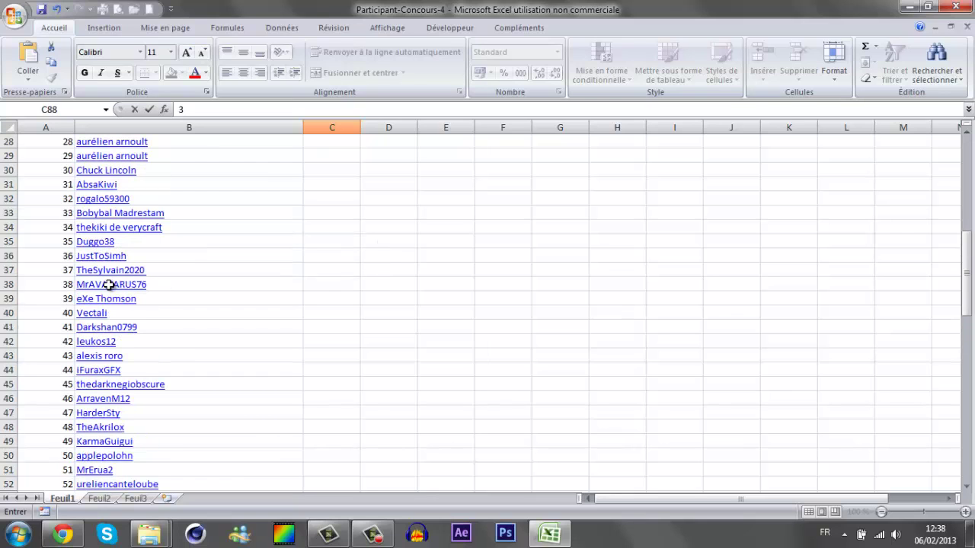
left_click(324, 207)
type("2")
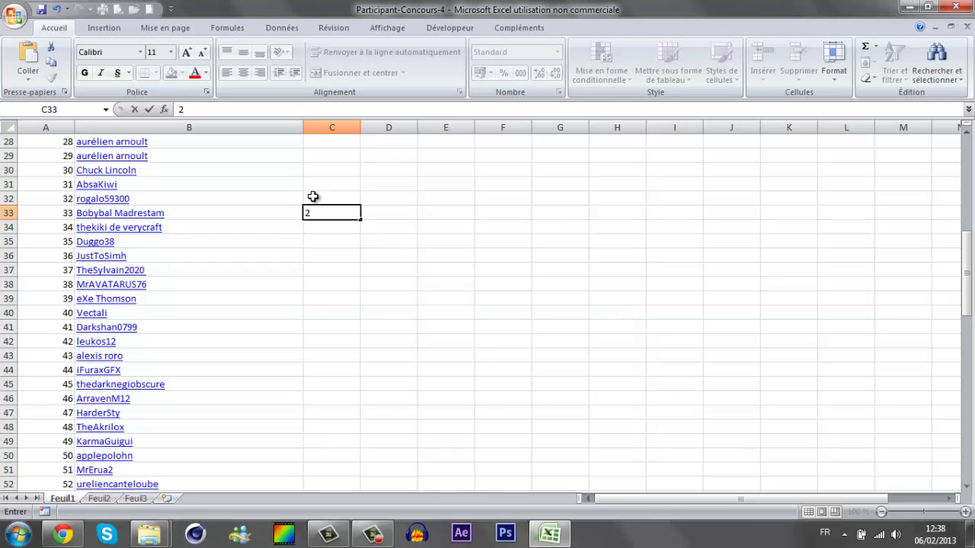
Step: Clear the 2 from C33 and enter 2 in C32 beside participant 32
left_click(313, 196)
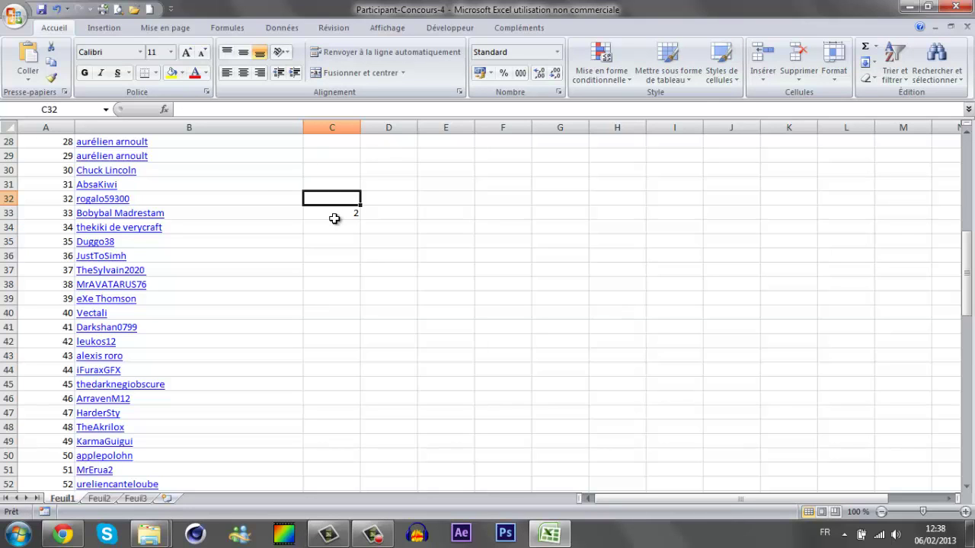
left_click(343, 213)
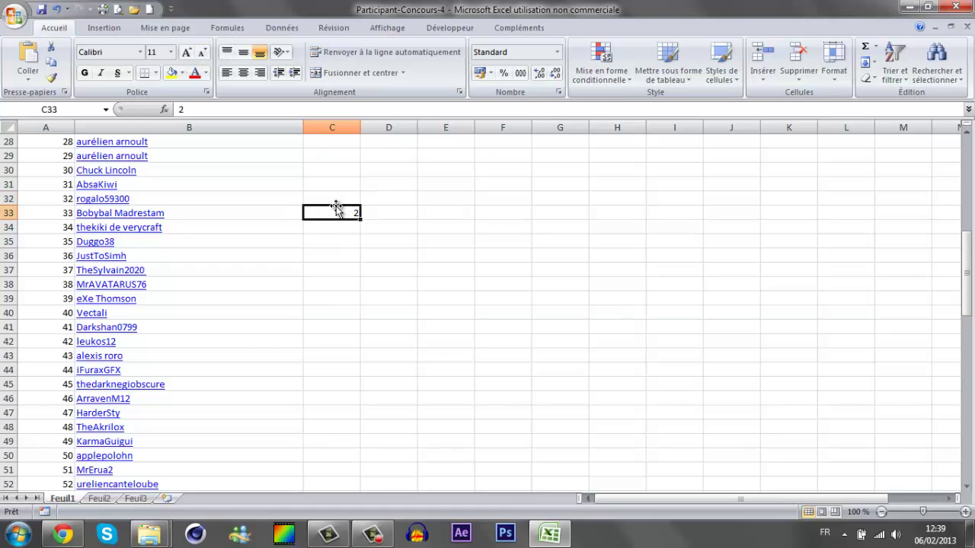
key("BackSpace")
left_click(340, 196)
type("2")
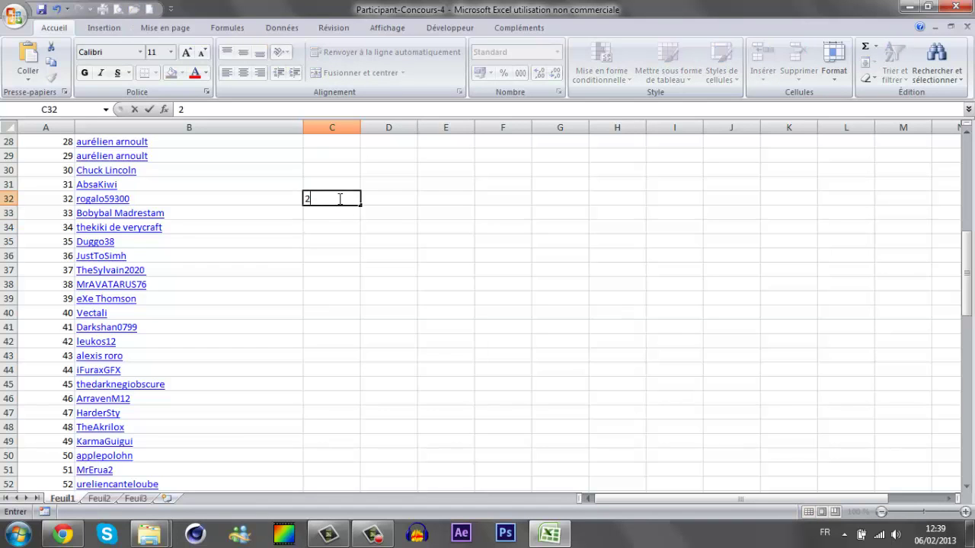
key("Return")
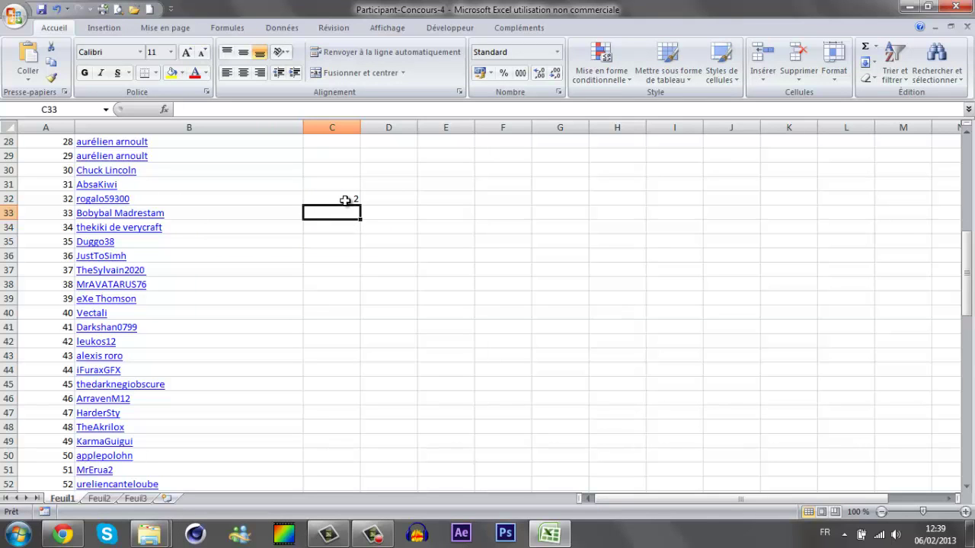
scroll(343, 201, "down", 6)
scroll(230, 233, "down", 2)
scroll(231, 233, "down", 3)
scroll(216, 233, "down", 1)
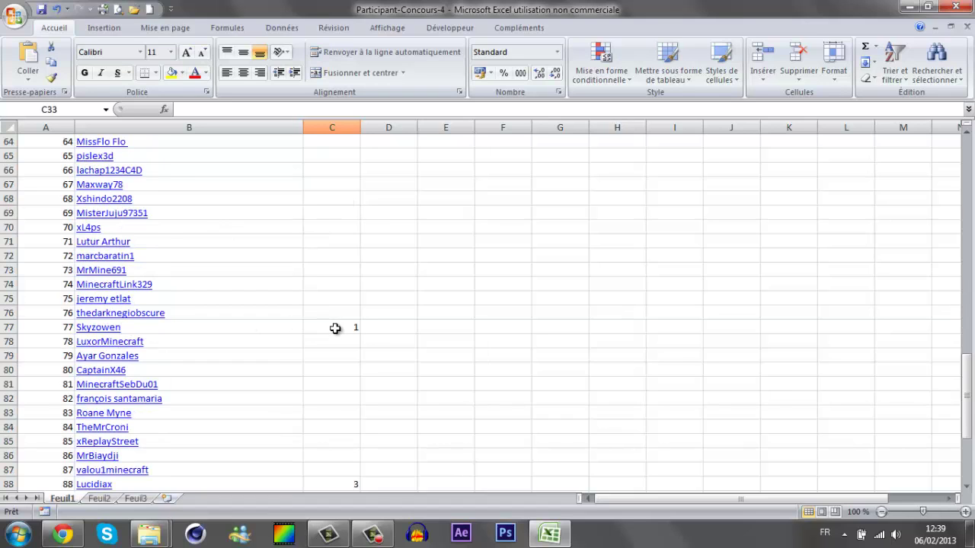
scroll(335, 329, "down", 2)
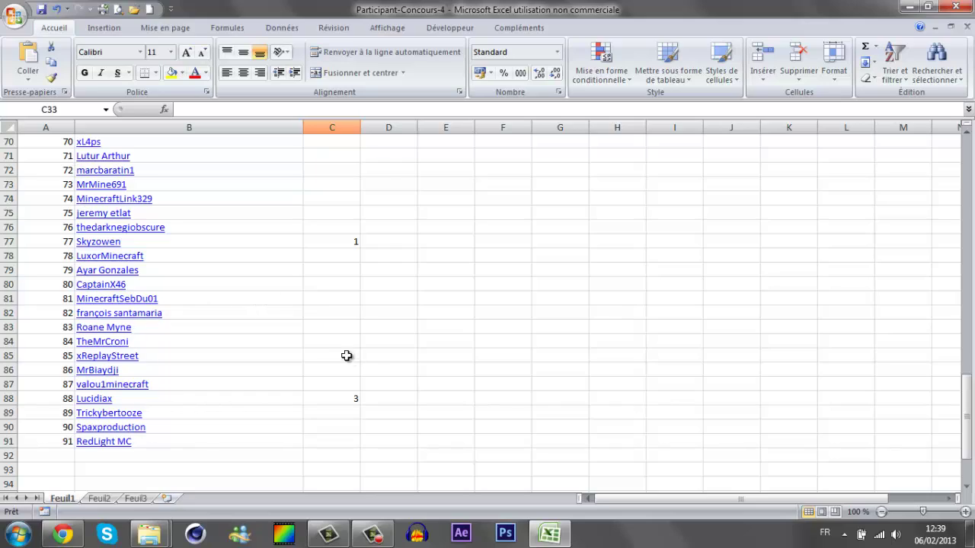
left_click(372, 534)
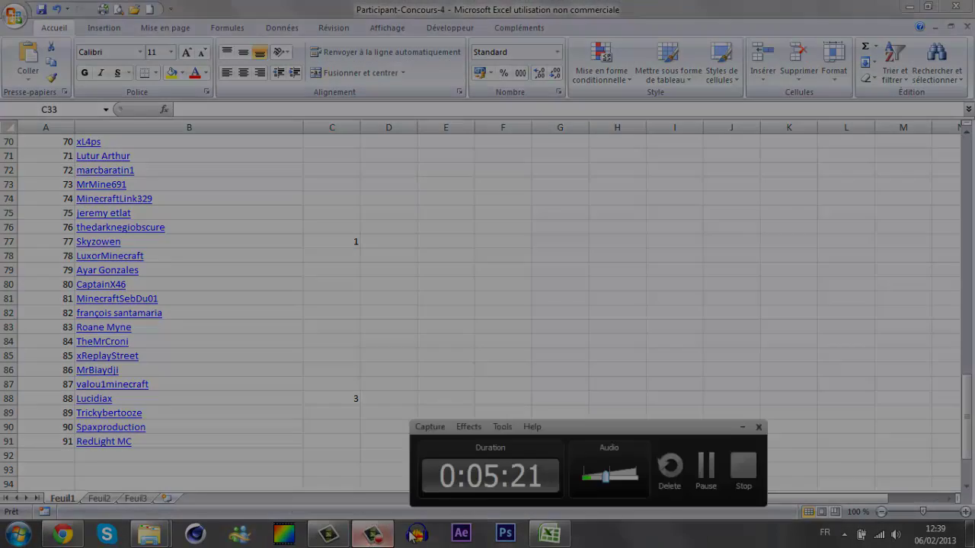